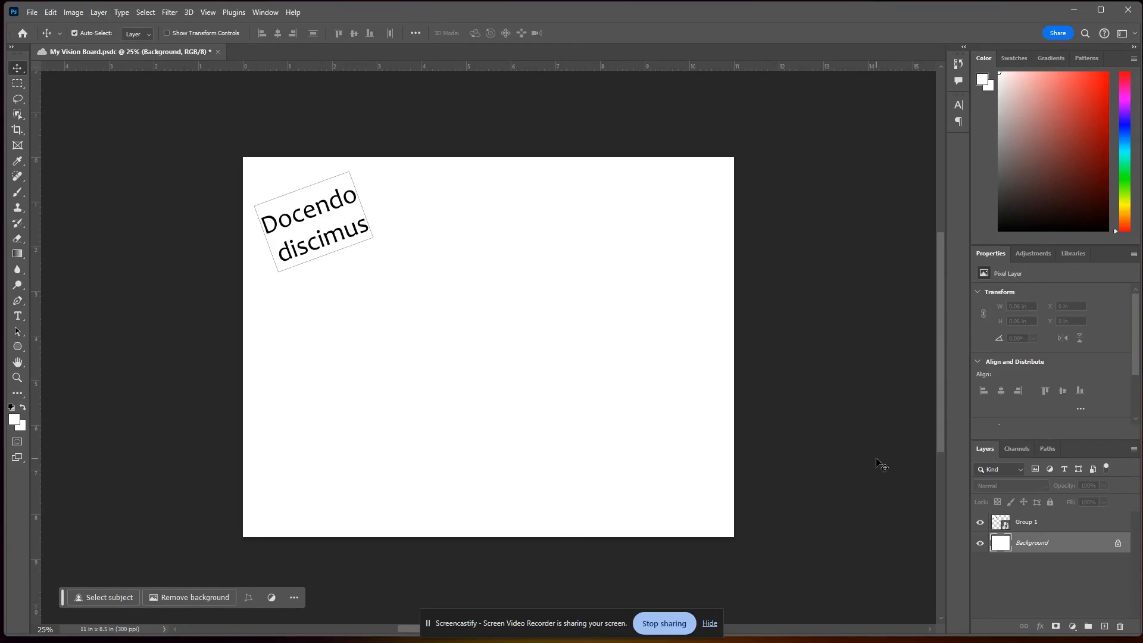
# - Reposition the "Docendo discimus" card near the canvas's upper-left corner and add a pattern fill layer with the green leaf pattern
pyautogui.moveTo(308, 197); pyautogui.dragTo(279, 220)
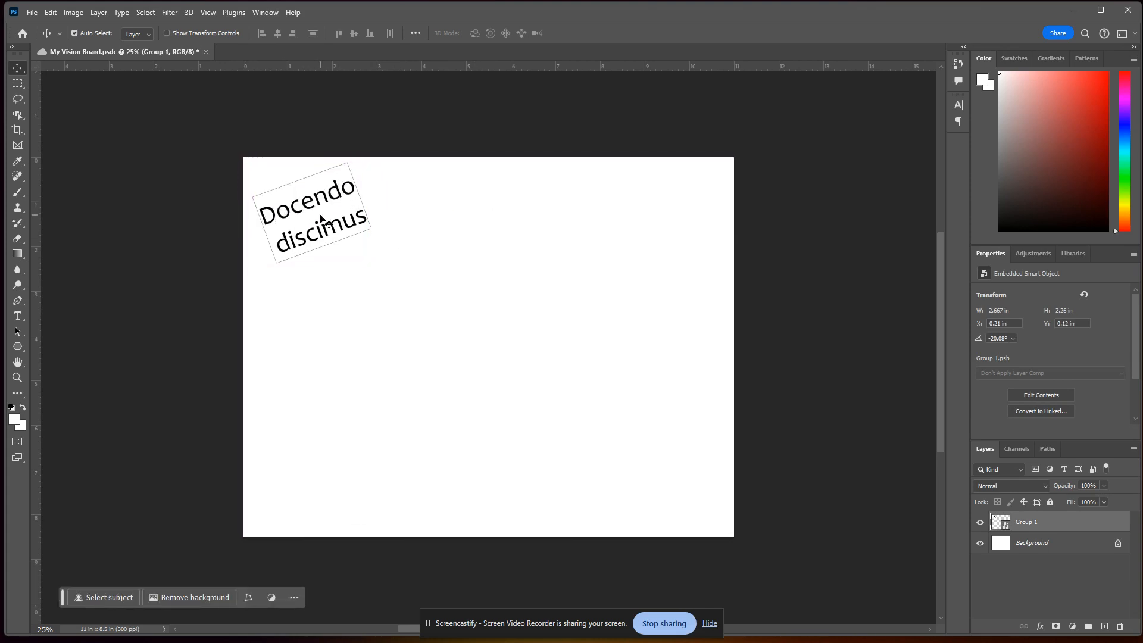
pyautogui.click(99, 16)
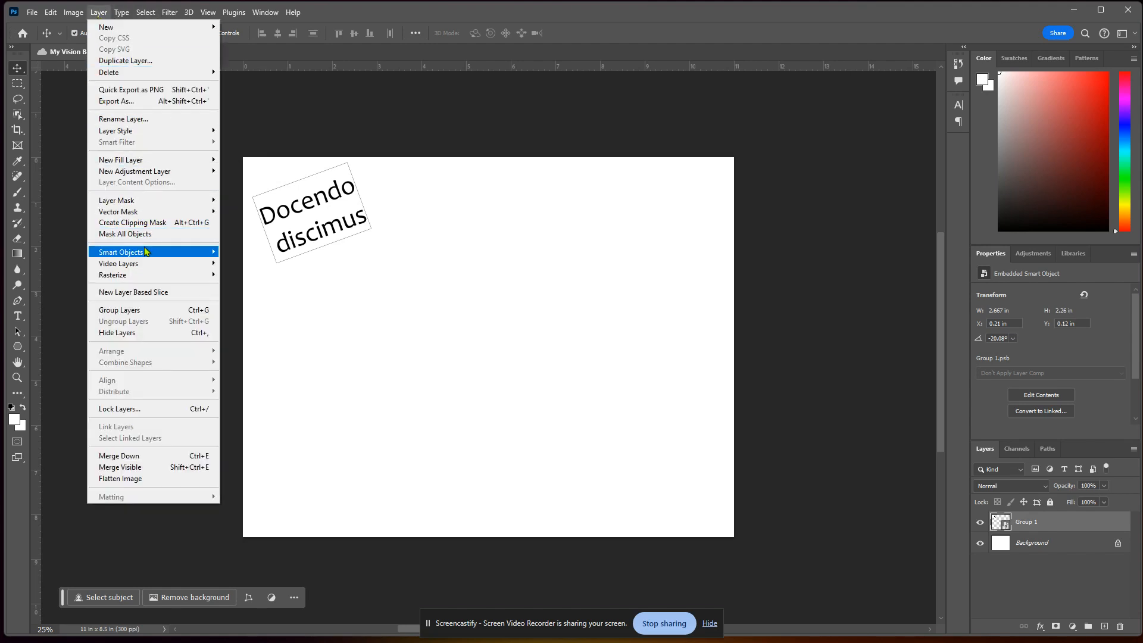
pyautogui.moveTo(132, 164)
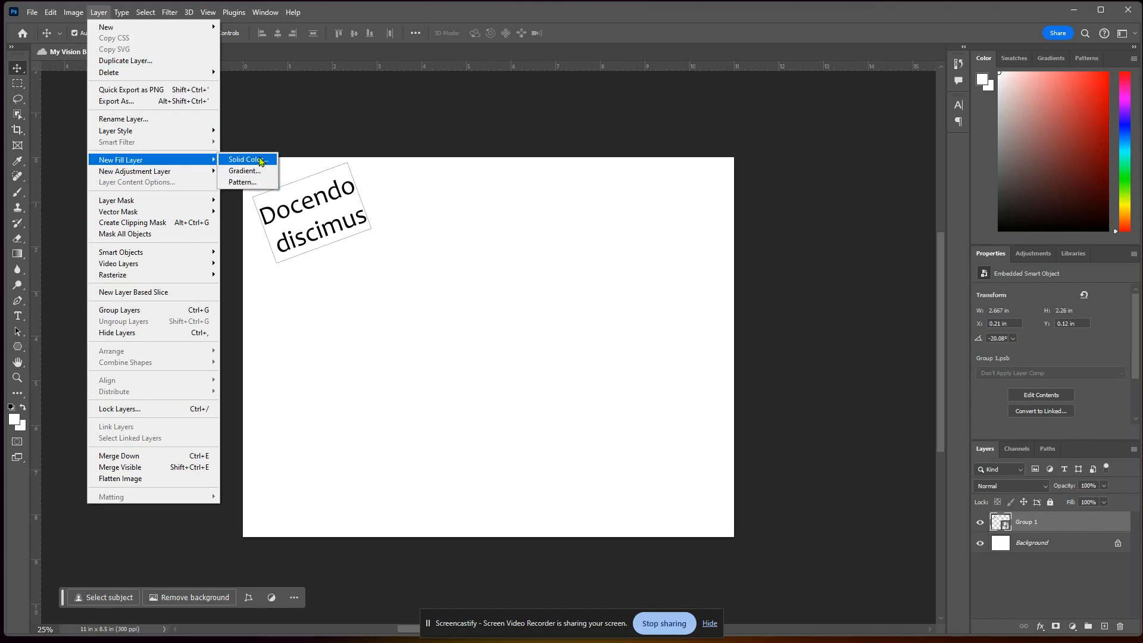
pyautogui.click(238, 183)
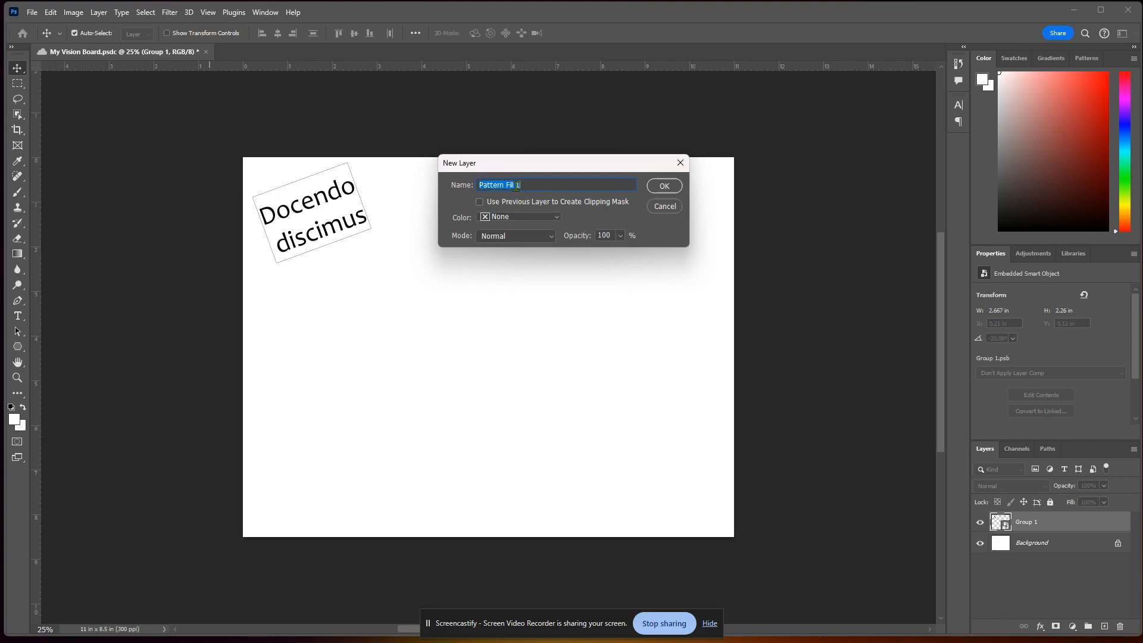
pyautogui.click(665, 186)
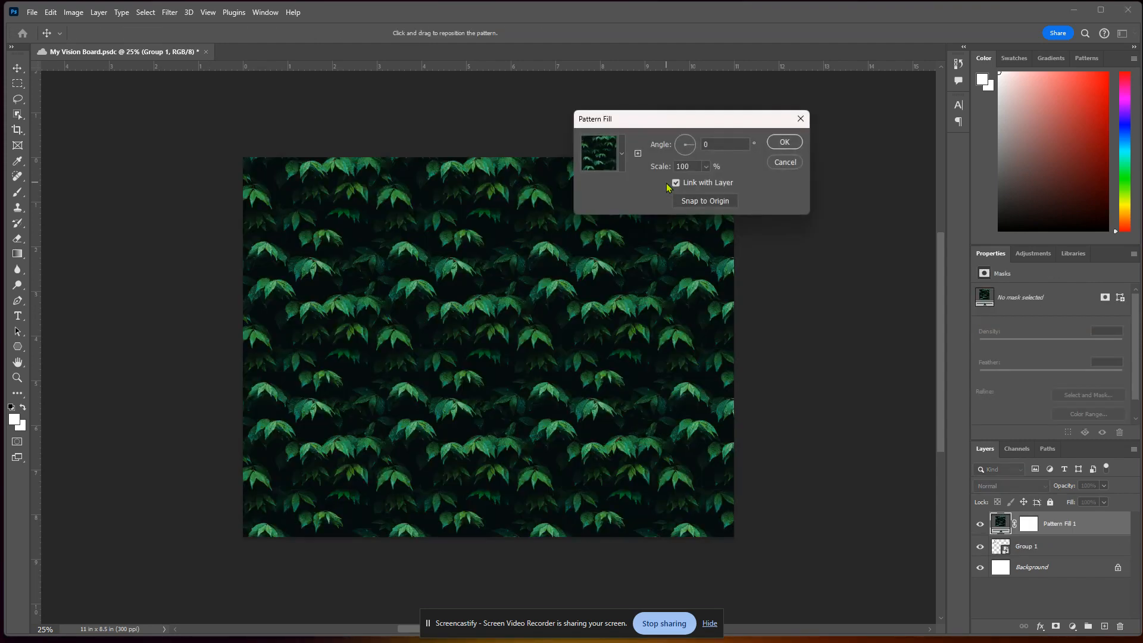
pyautogui.click(785, 143)
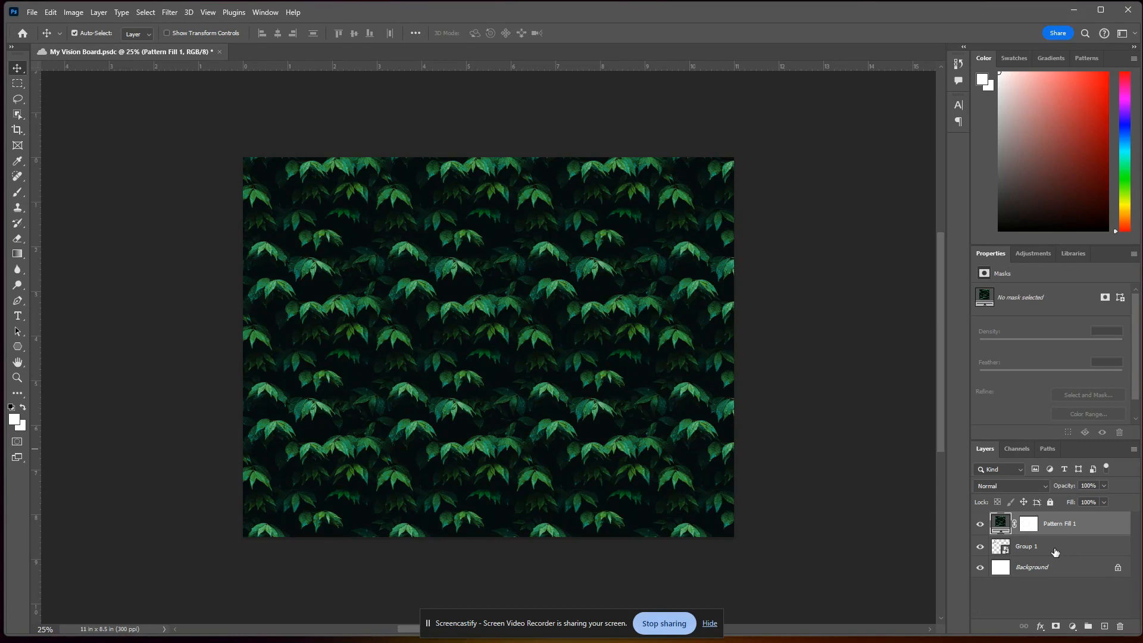
# - Place the Pattern Fill 1 layer beneath Group 1 and shift the "Docendo discimus" card slightly downward
pyautogui.moveTo(1096, 521); pyautogui.dragTo(1072, 555)
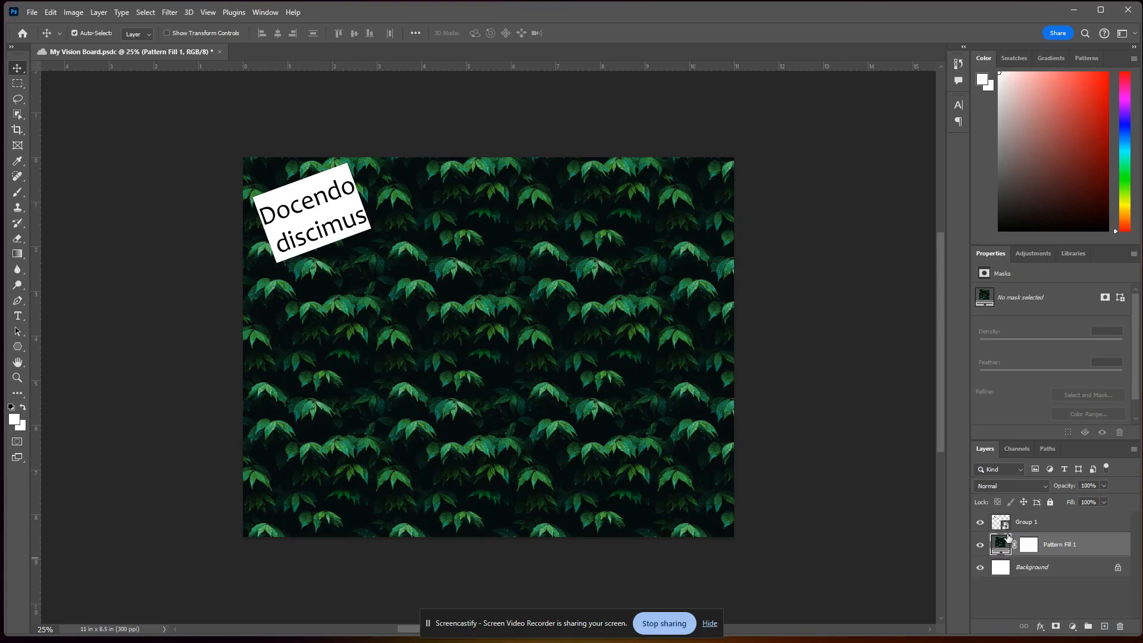
pyautogui.moveTo(300, 192)
pyautogui.mouseDown()
pyautogui.moveTo(390, 191)
pyautogui.moveTo(300, 195)
pyautogui.mouseUp()
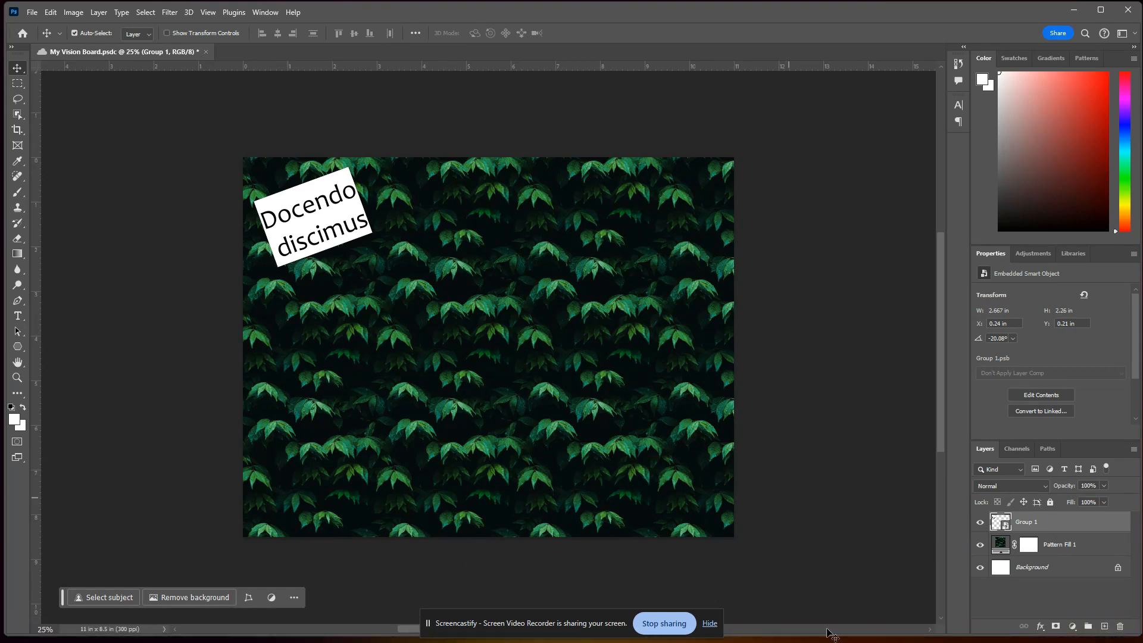
# - Switch to the Brusheezy page in Chrome and search for "fabric"
pyautogui.moveTo(755, 627)
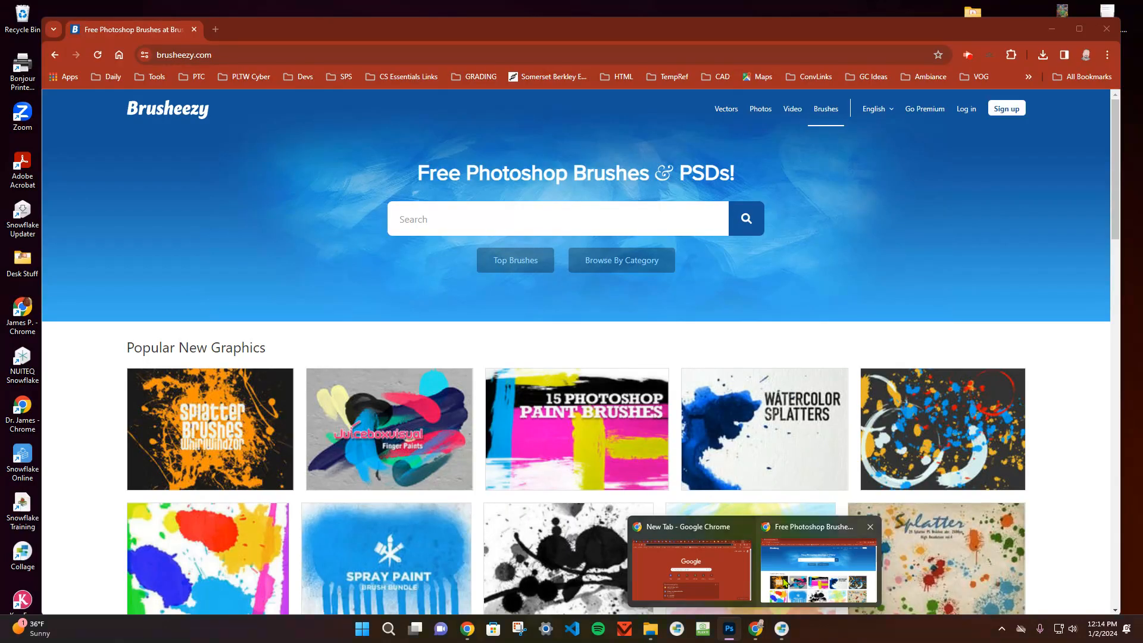
pyautogui.click(819, 569)
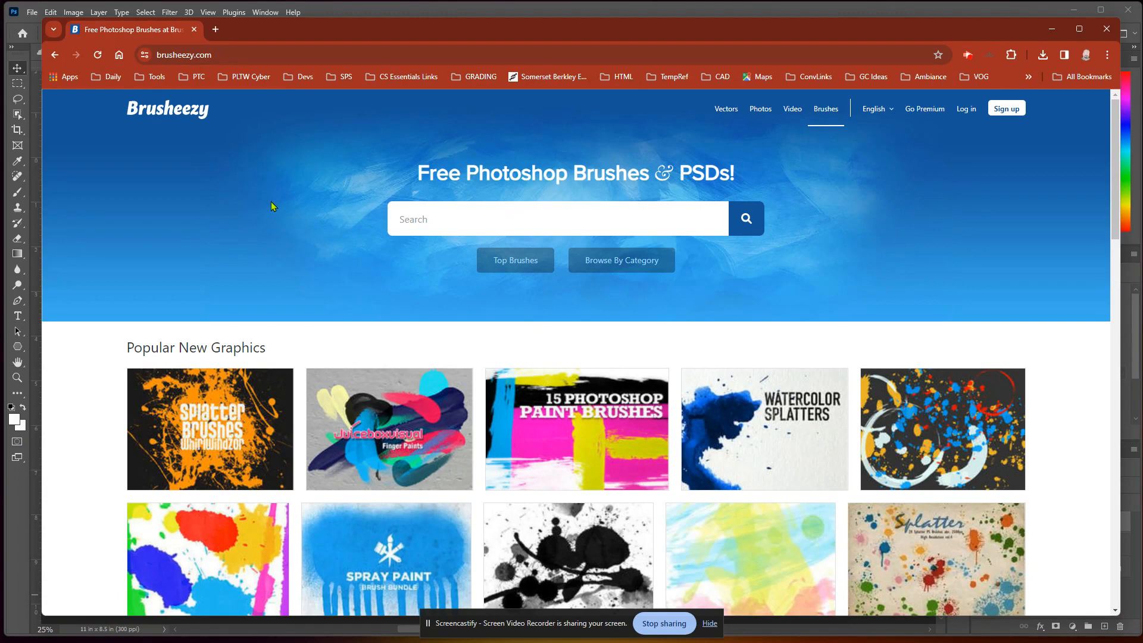
pyautogui.click(416, 220)
pyautogui.write('fabric')
pyautogui.press('Return')
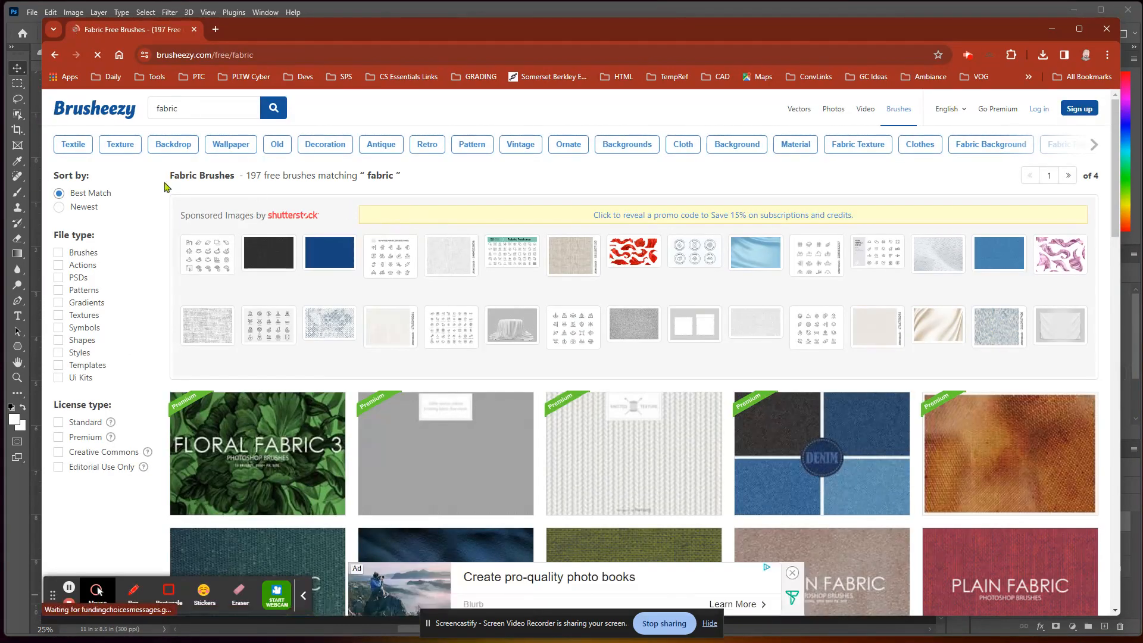
# - Filter the fabric results to the Patterns file type and download the free Plaid Patterns pack
pyautogui.click(59, 291)
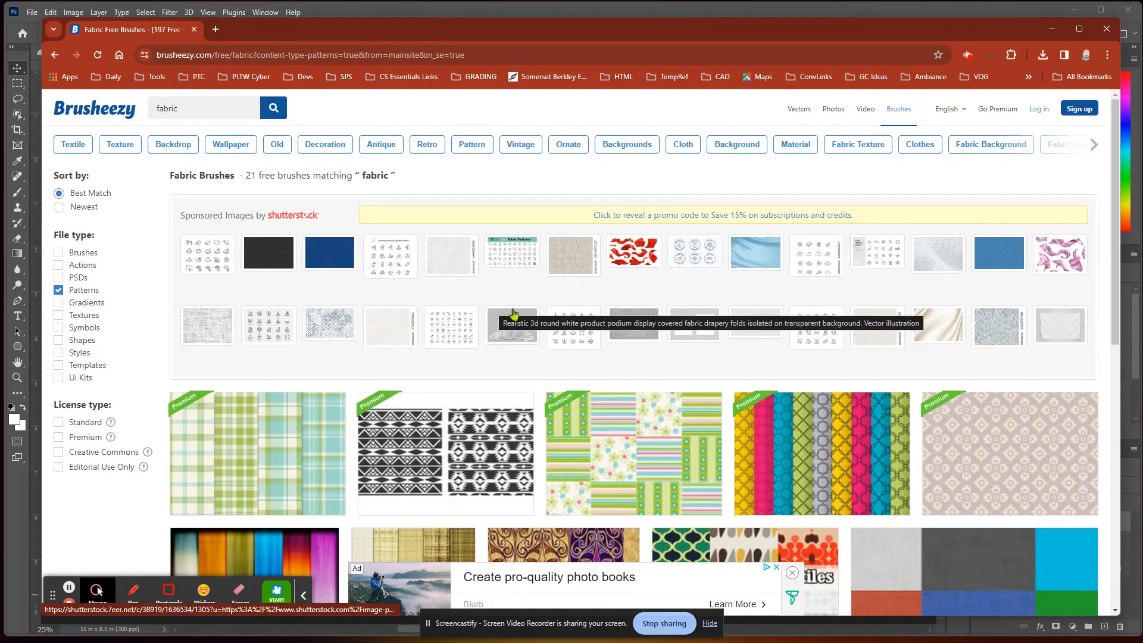
pyautogui.scroll(-4, 582, 320)
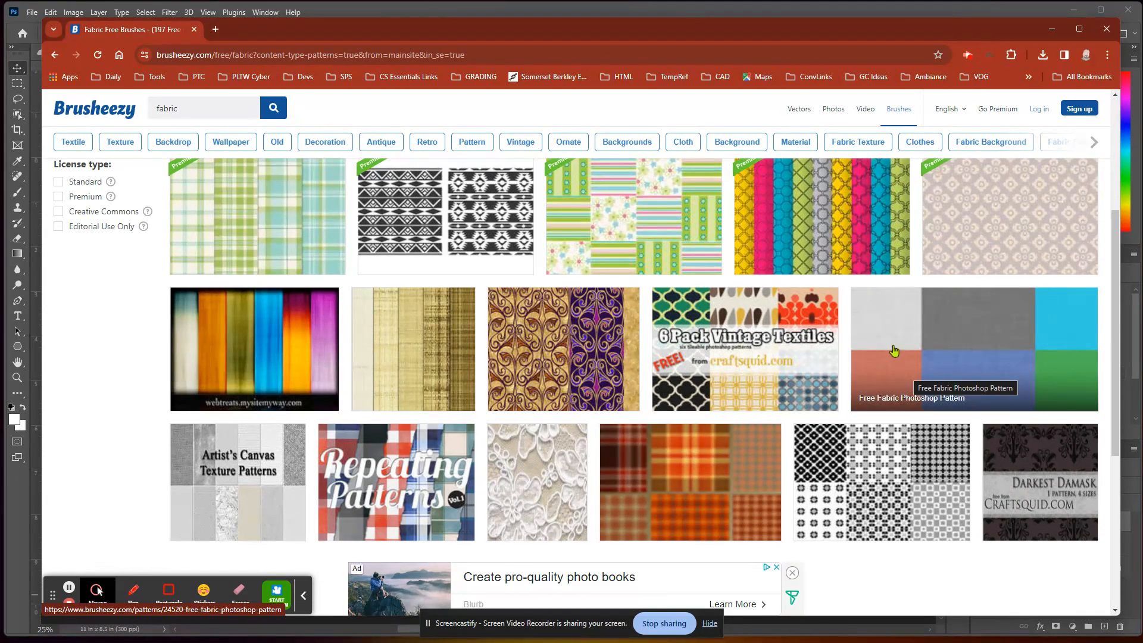
pyautogui.scroll(-5, 890, 350)
pyautogui.scroll(4, 888, 350)
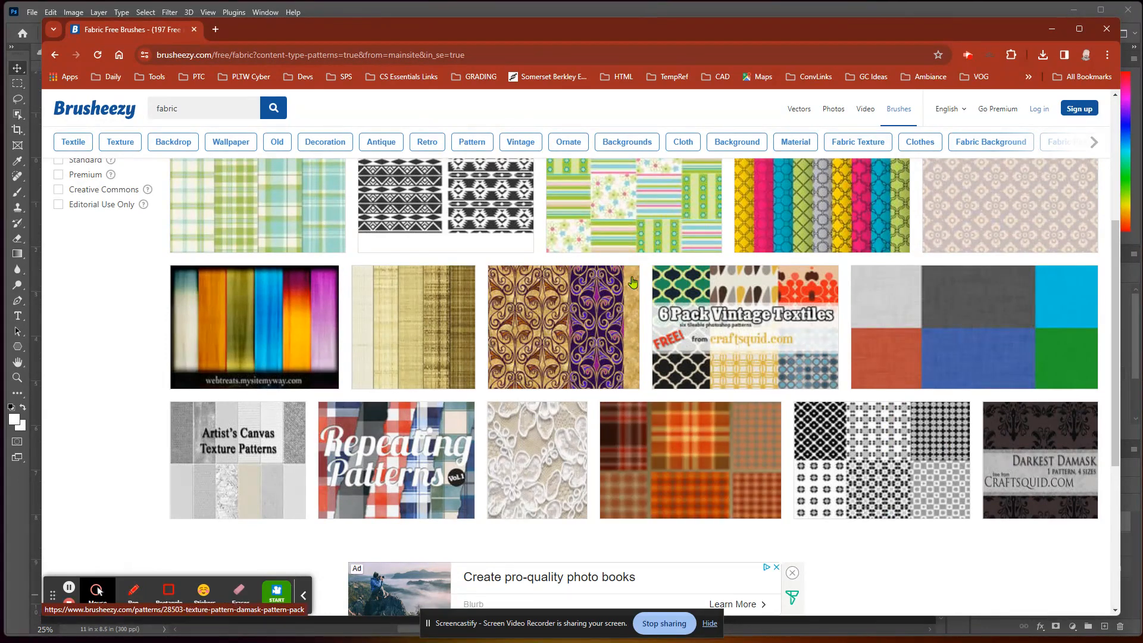
pyautogui.click(710, 441)
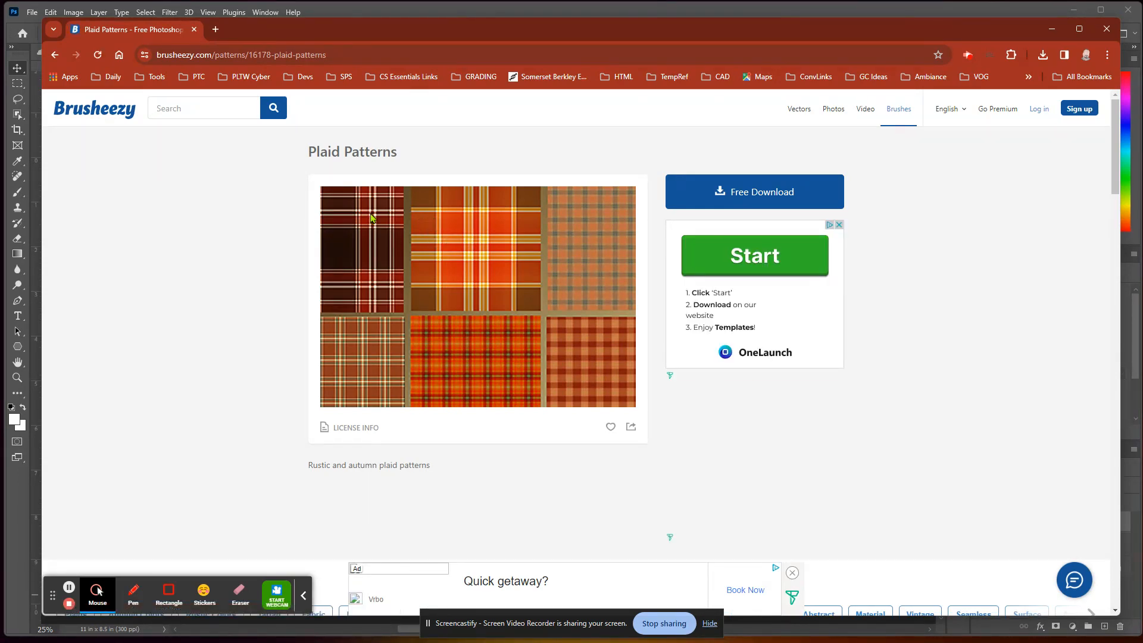
pyautogui.click(778, 198)
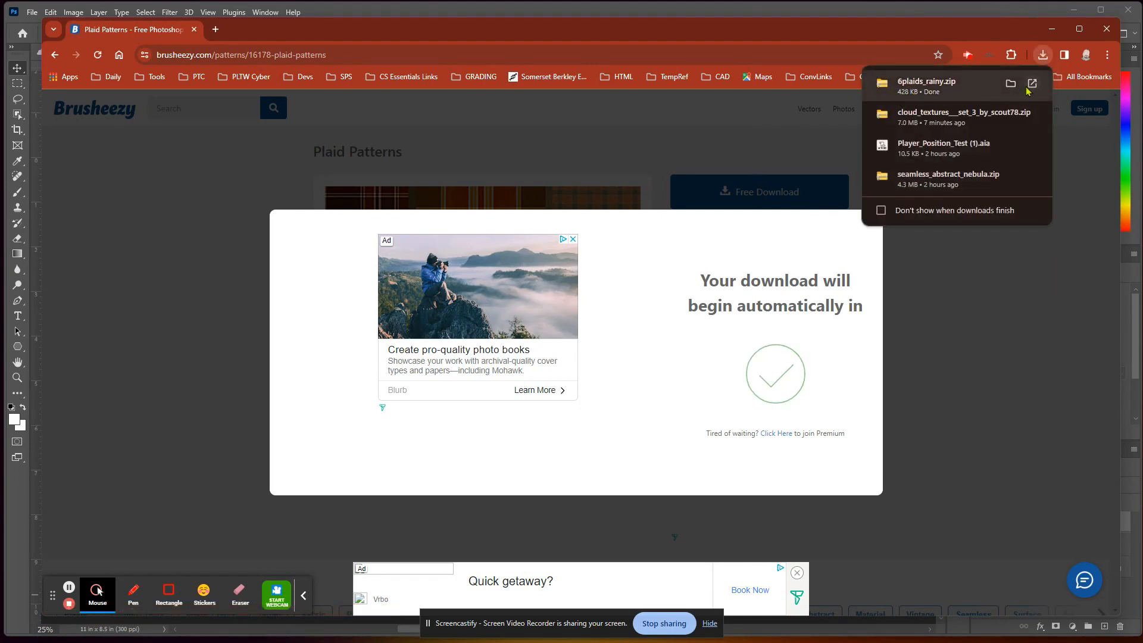
# - Show the downloaded 6plaids_rainy.zip in its folder and extract it to a 6plaids_rainy folder in Downloads
pyautogui.click(1012, 84)
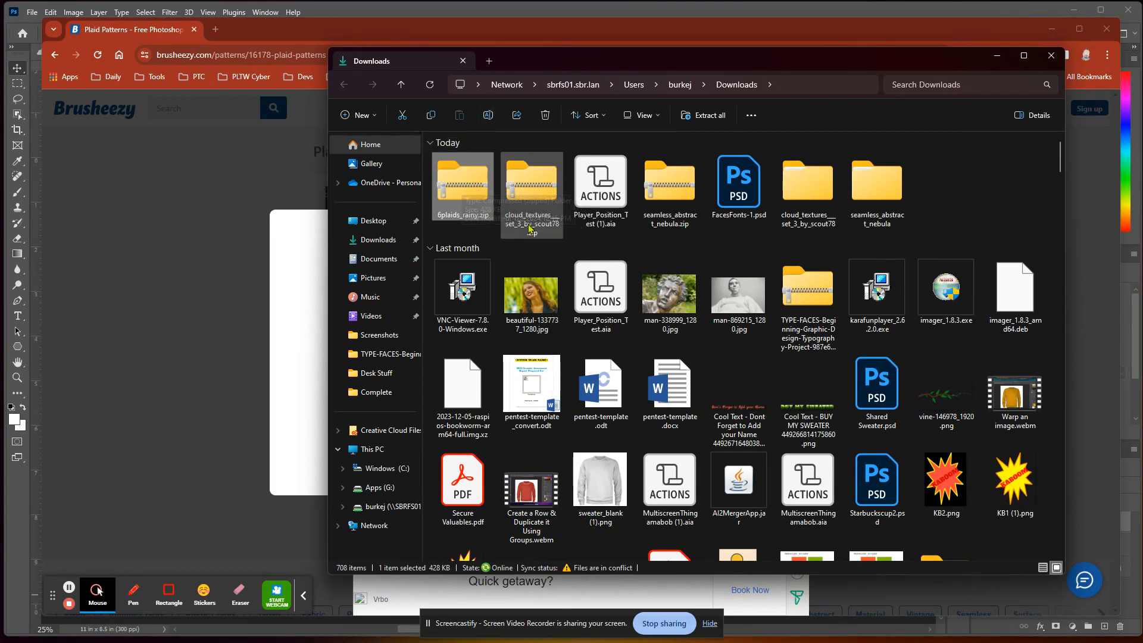
pyautogui.doubleClick(462, 180)
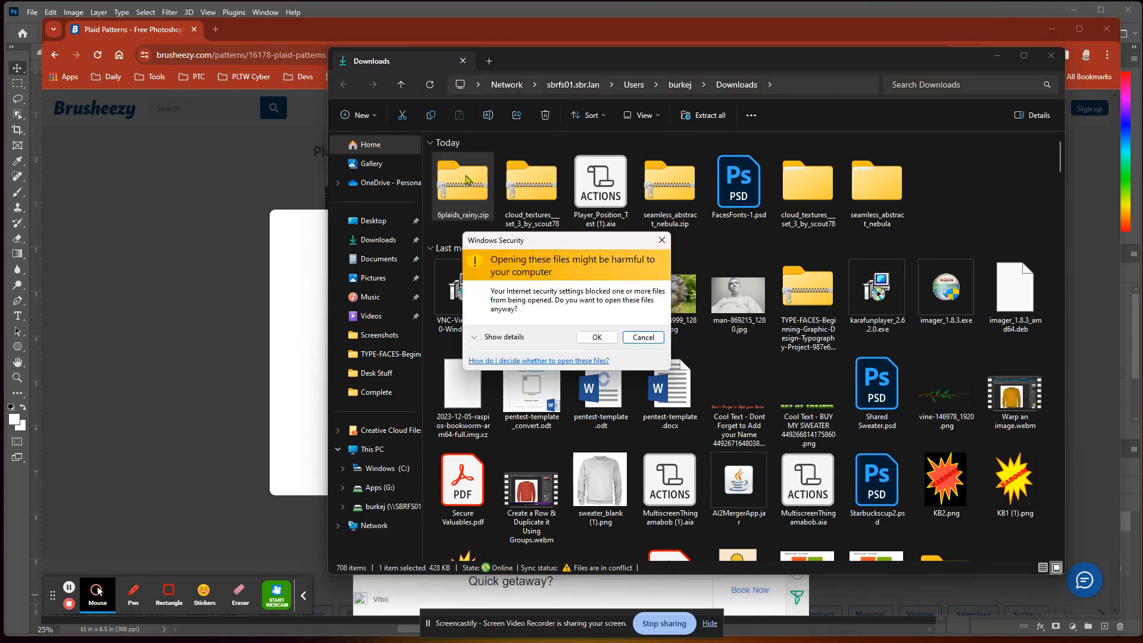
pyautogui.click(597, 340)
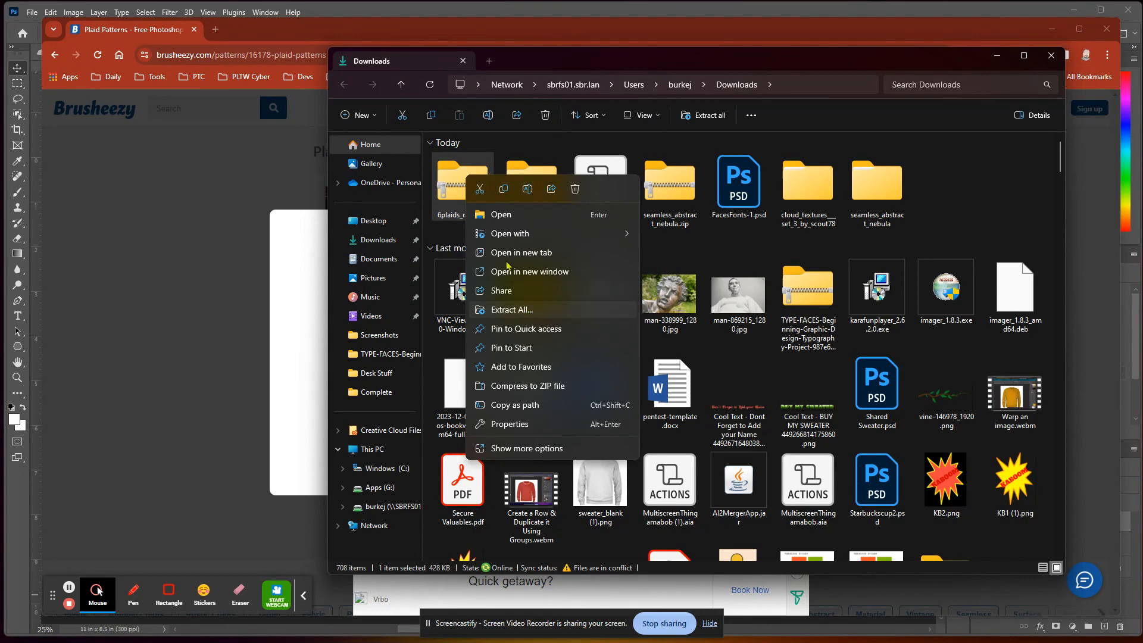
pyautogui.click(534, 309)
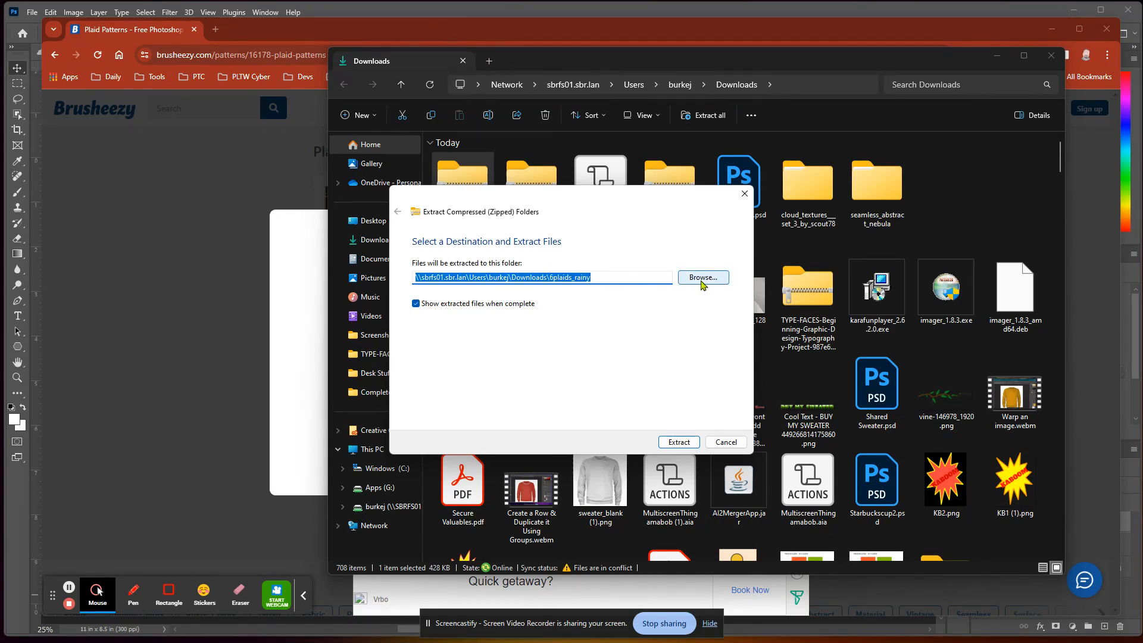
pyautogui.click(687, 445)
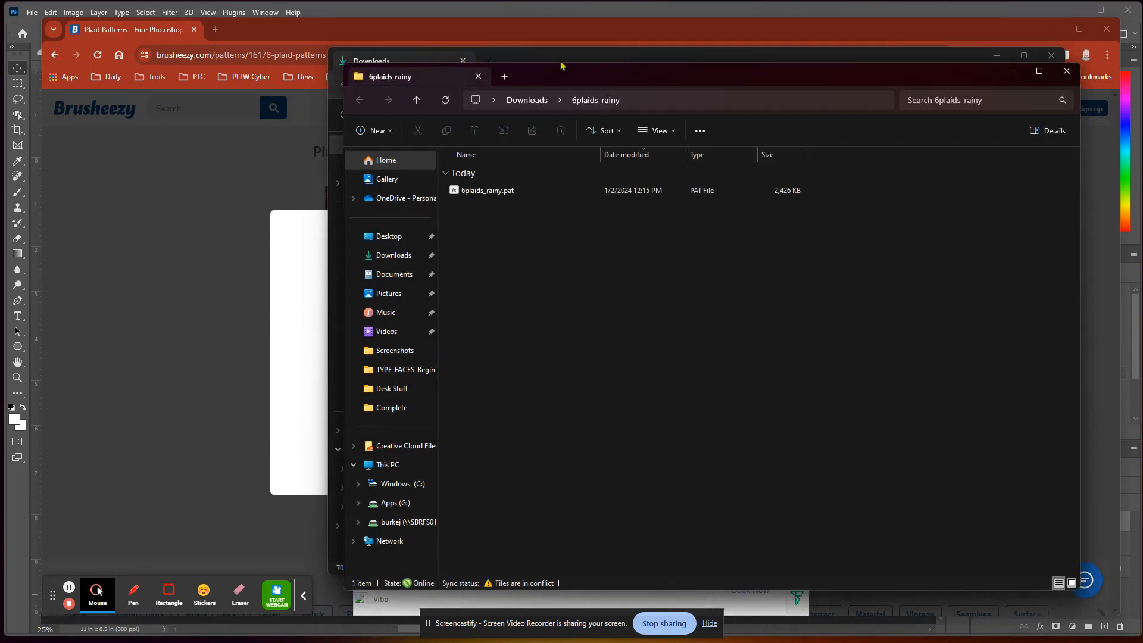
pyautogui.moveTo(632, 78); pyautogui.dragTo(529, 119)
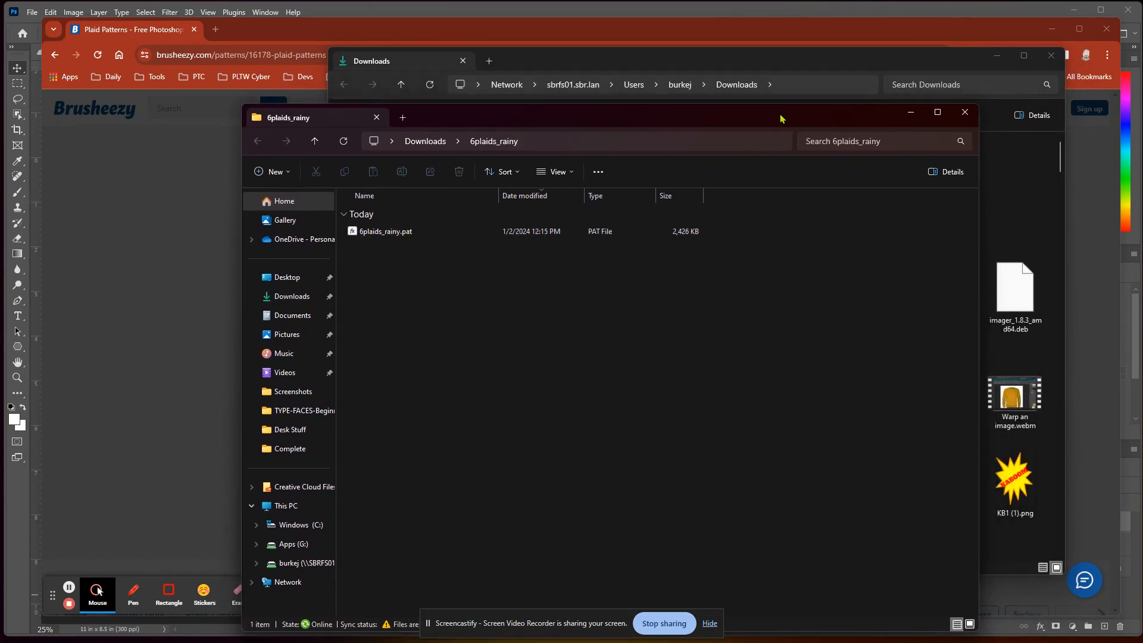
pyautogui.moveTo(782, 117); pyautogui.dragTo(884, 87)
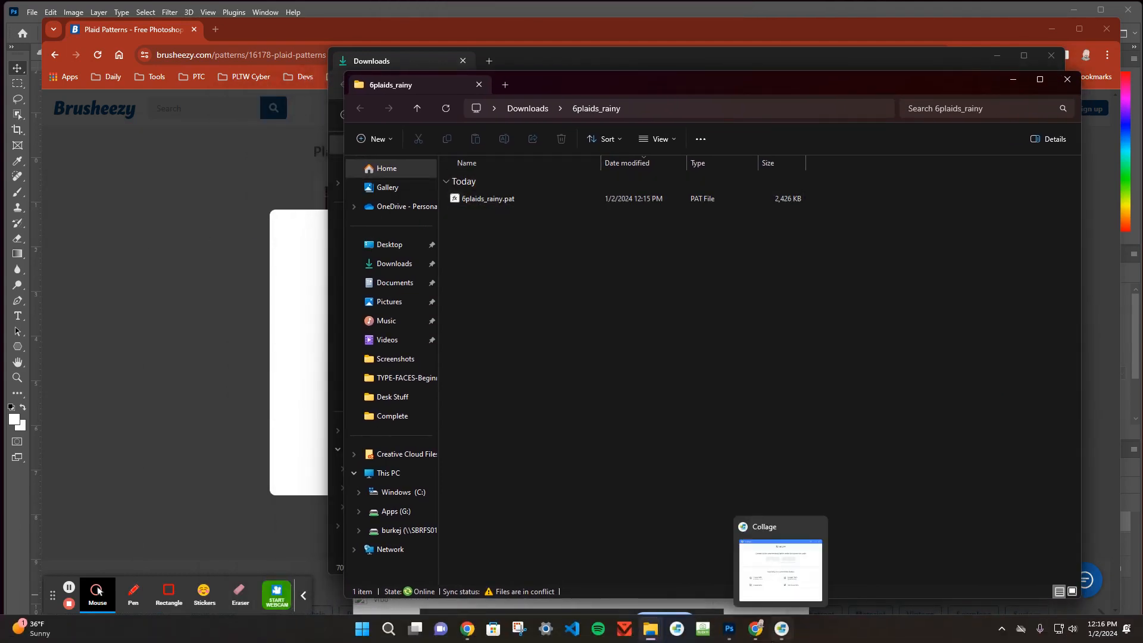
# - Switch to Photoshop and open the pattern fill settings of the Pattern Fill 1 layer
pyautogui.click(730, 629)
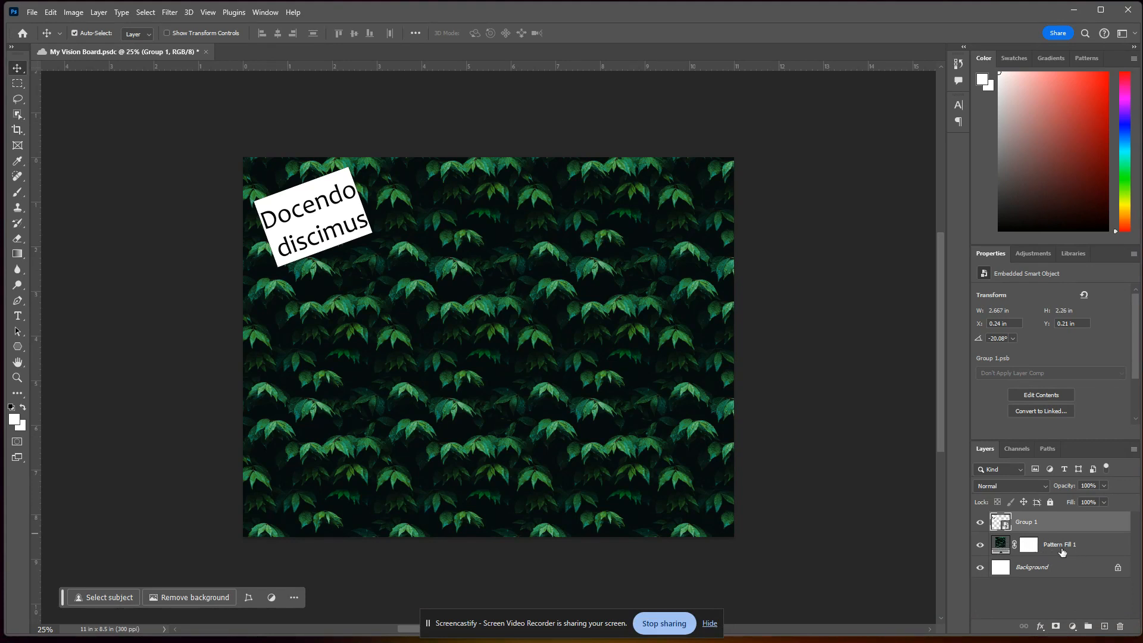
pyautogui.doubleClick(1001, 545)
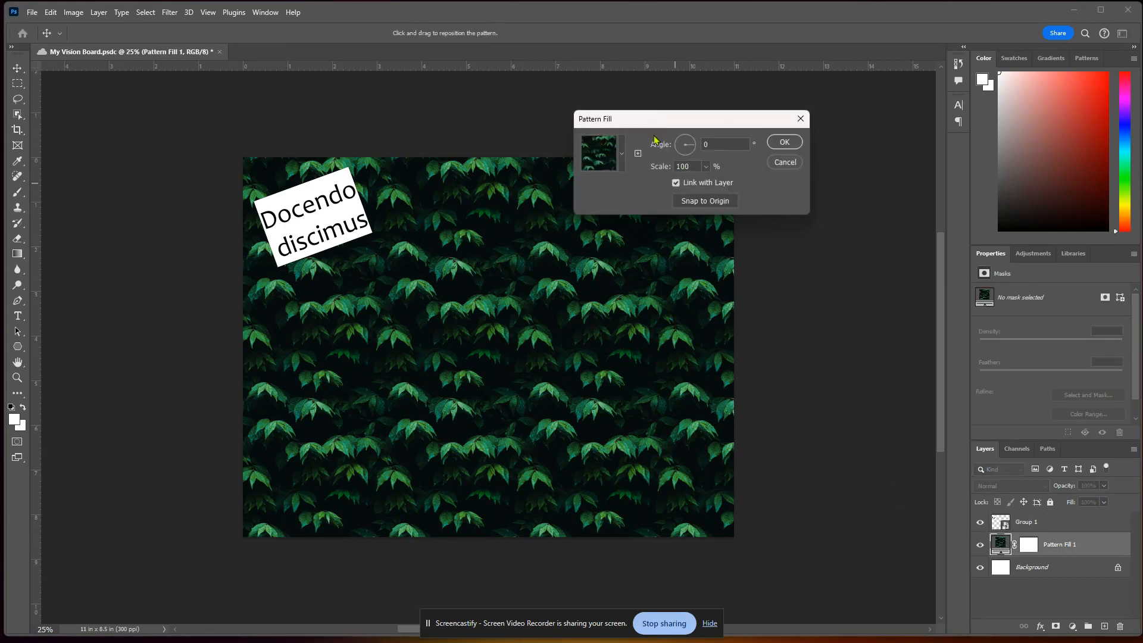
# - Try rotating the leaf pattern and reset its angle to 0°
pyautogui.moveTo(692, 159); pyautogui.dragTo(707, 146)
pyautogui.doubleClick(708, 145)
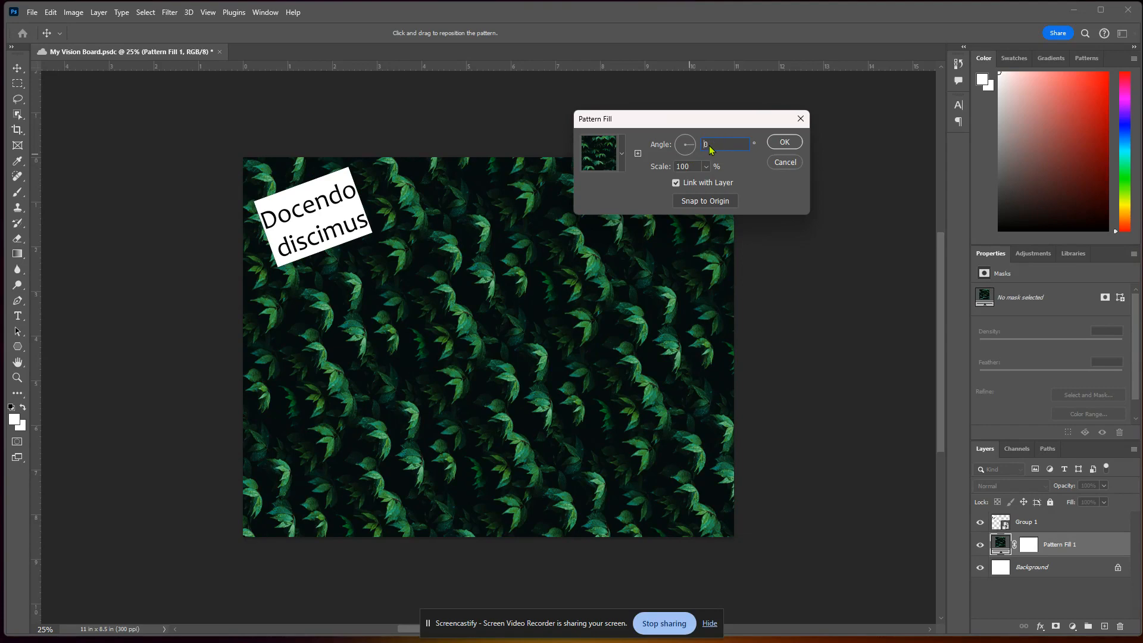
pyautogui.write('0')
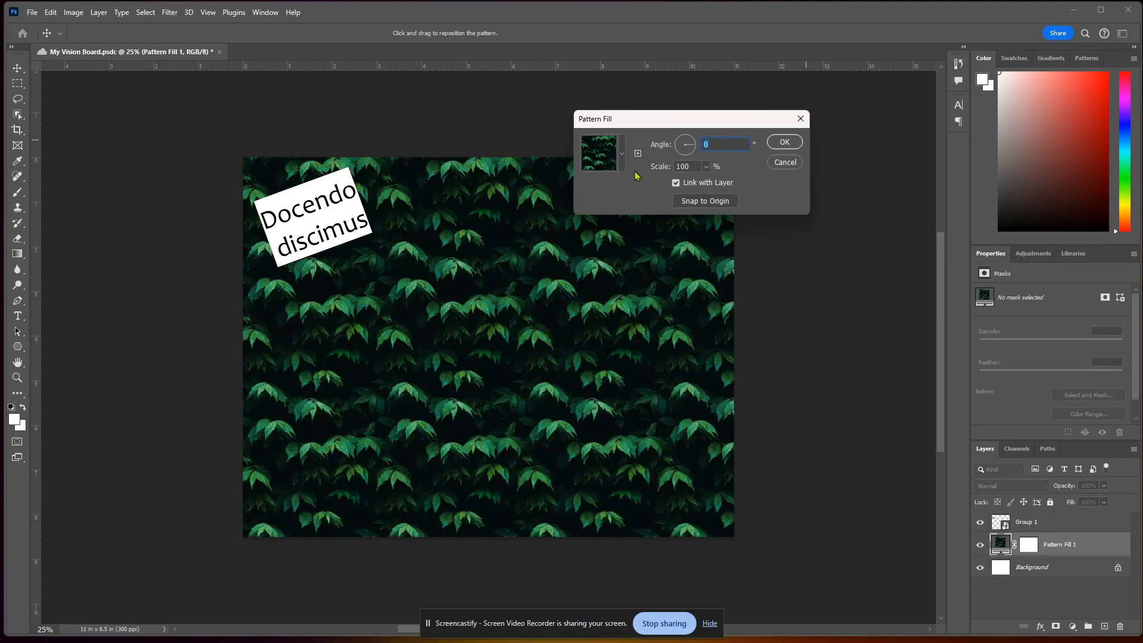
# - Import the 6plaids_rainy.pat file from the 6plaids_rainy folder in Downloads into the pattern presets
pyautogui.click(622, 157)
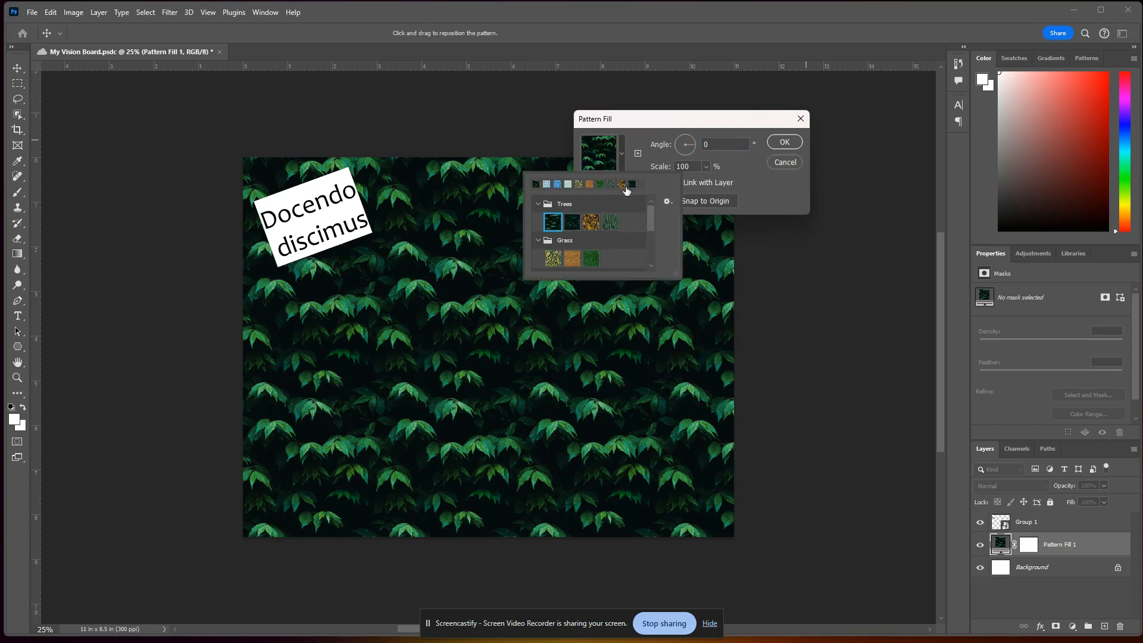
pyautogui.moveTo(653, 218); pyautogui.dragTo(648, 195)
pyautogui.click(621, 157)
pyautogui.click(623, 157)
pyautogui.click(667, 202)
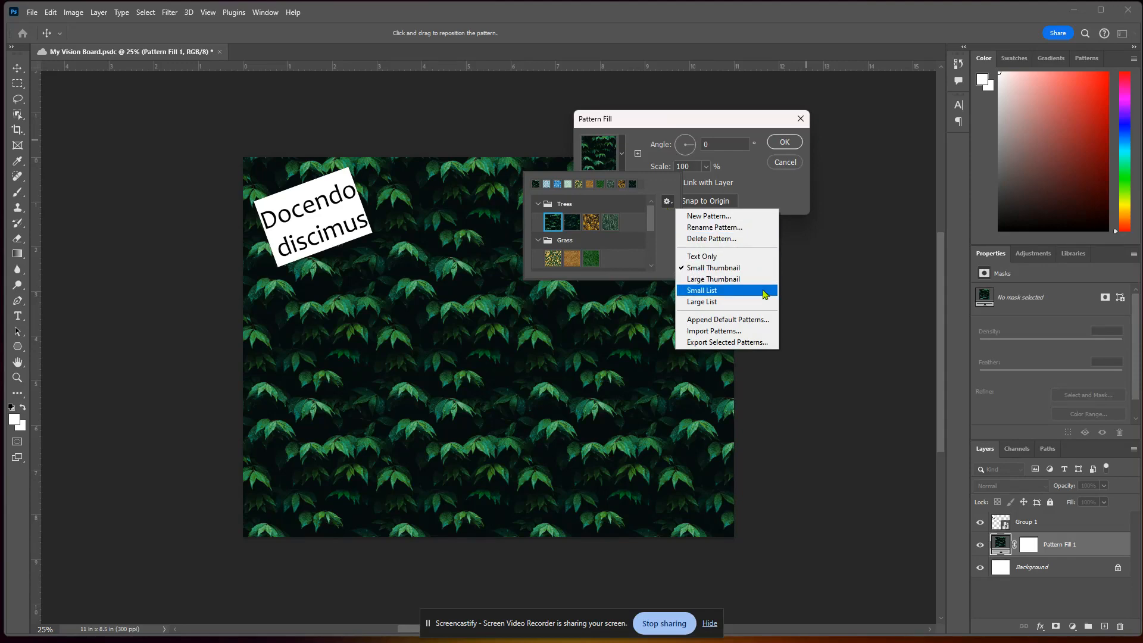
pyautogui.click(735, 338)
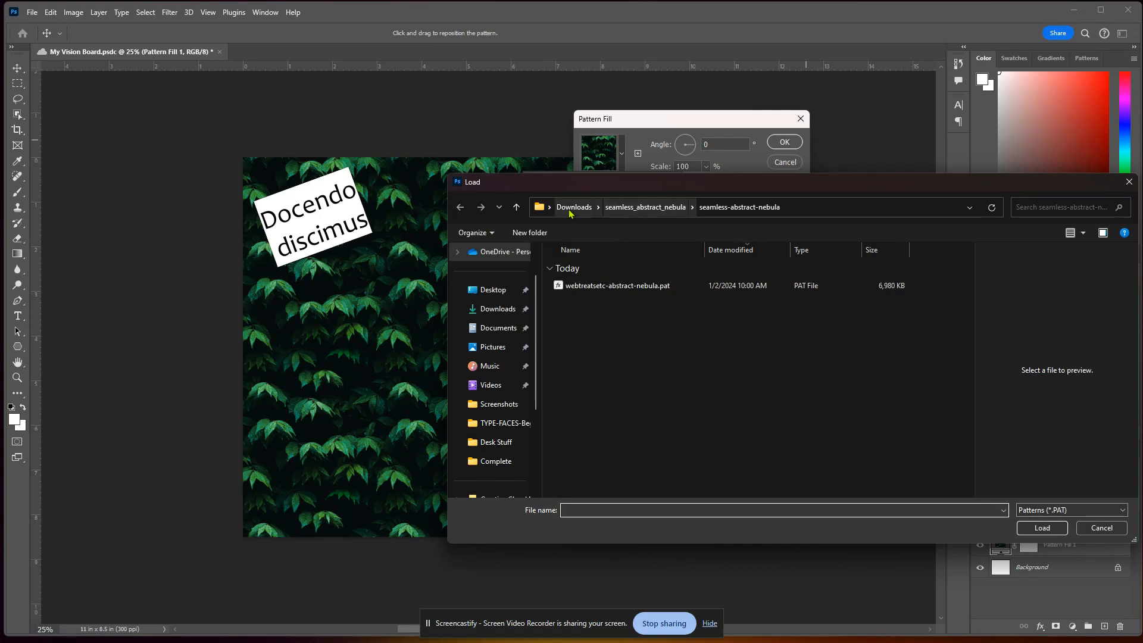
pyautogui.click(572, 207)
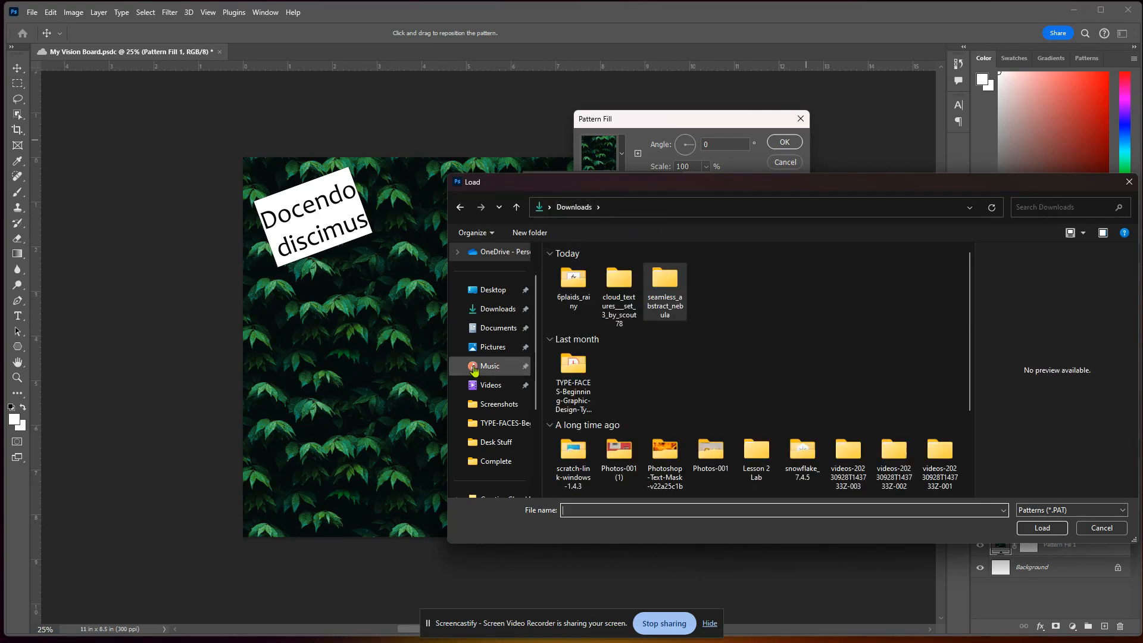
pyautogui.doubleClick(569, 298)
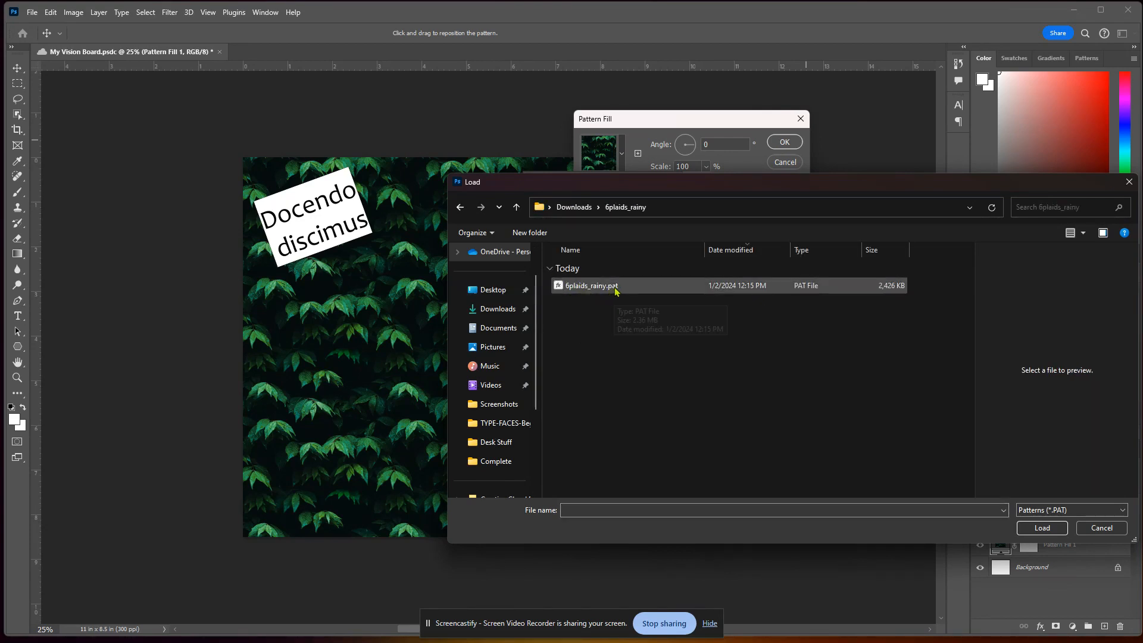
pyautogui.click(560, 287)
pyautogui.click(1046, 529)
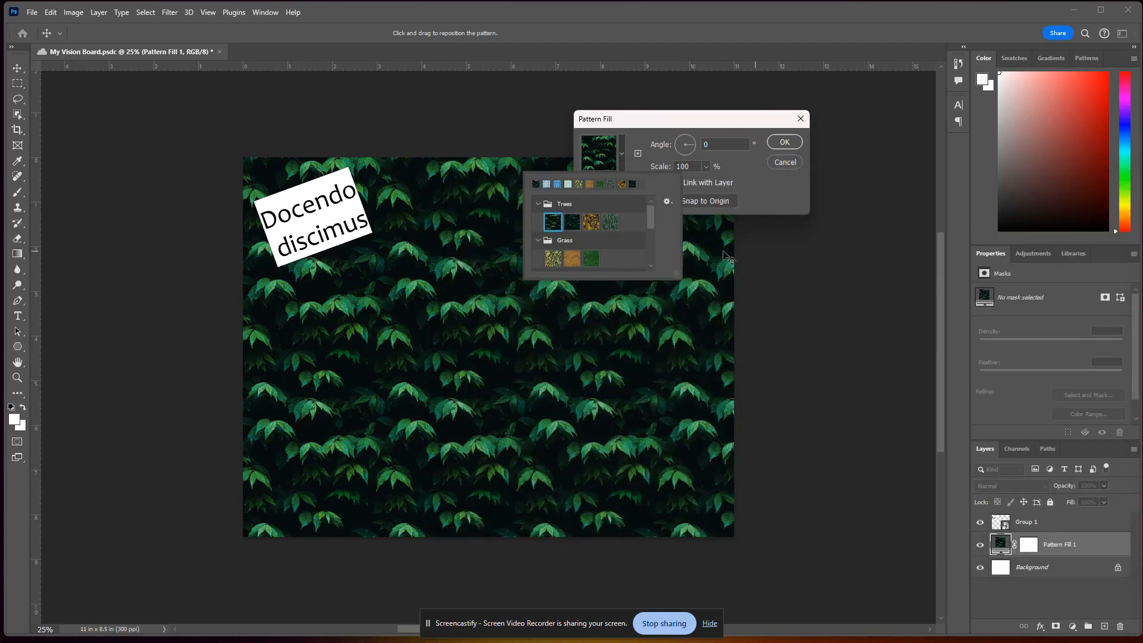
# - Find the imported 6plaids_rainy group in the pattern picker and expand it to show its plaid swatches
pyautogui.moveTo(653, 219); pyautogui.dragTo(653, 256)
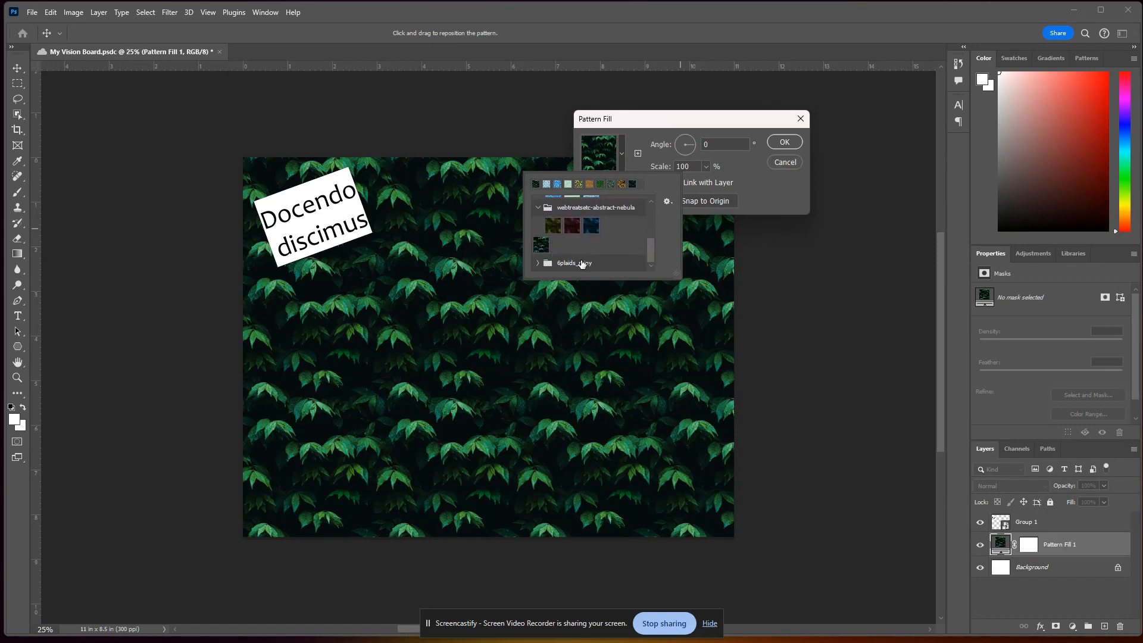
pyautogui.click(538, 262)
pyautogui.moveTo(651, 248); pyautogui.dragTo(649, 265)
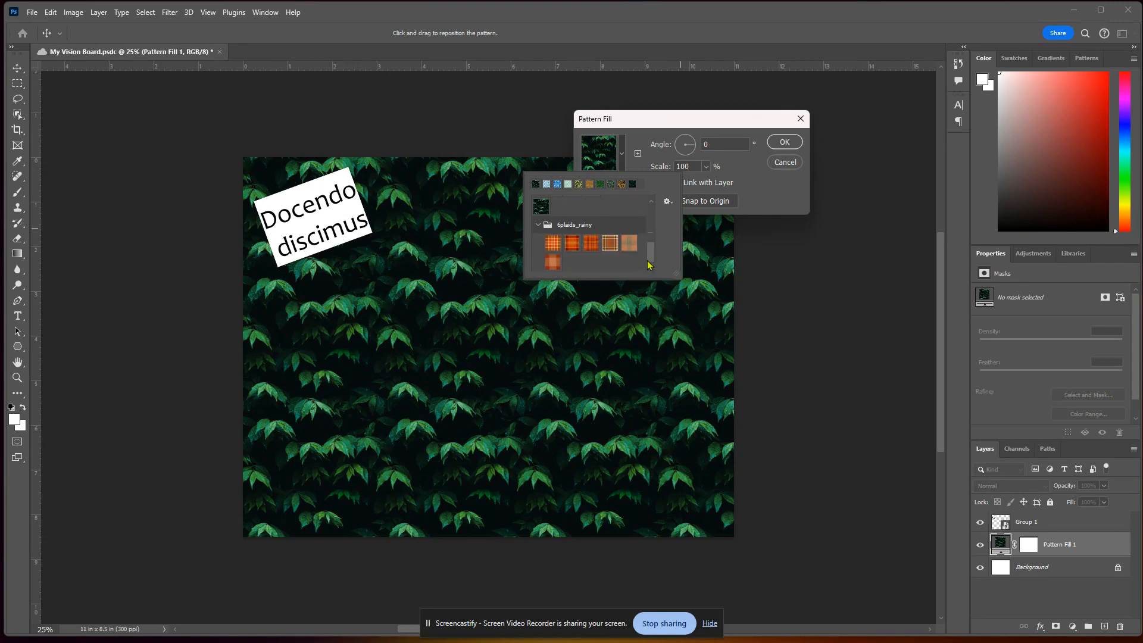
# - Try several 6plaids_rainy plaids as the fill and choose the third one, the fine orange-red plaid
pyautogui.click(553, 246)
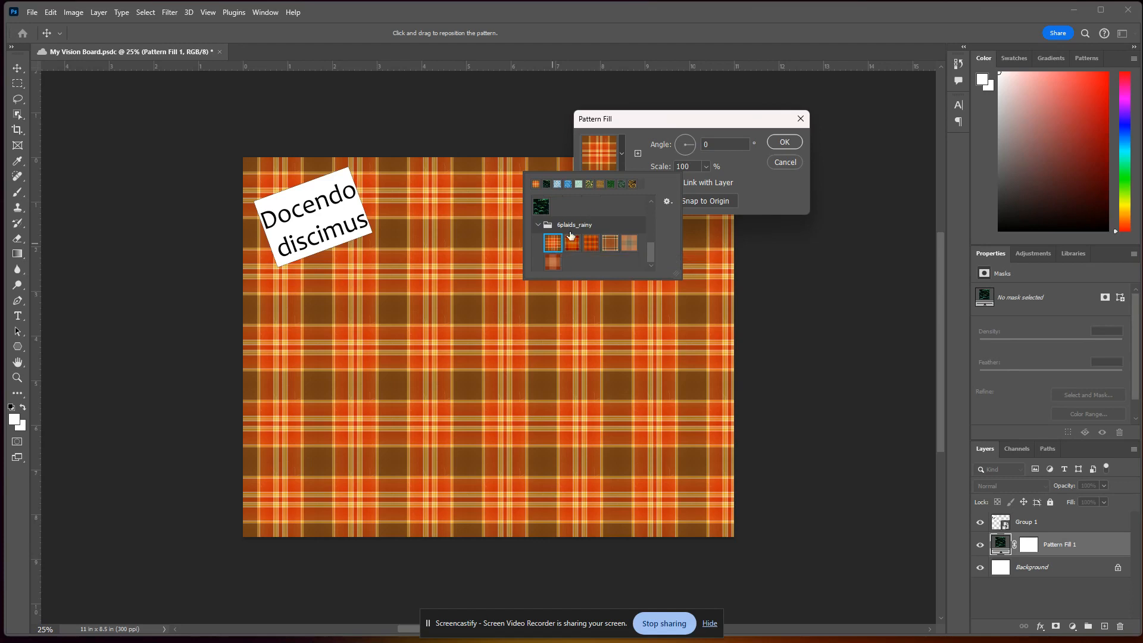
pyautogui.click(571, 242)
pyautogui.click(611, 243)
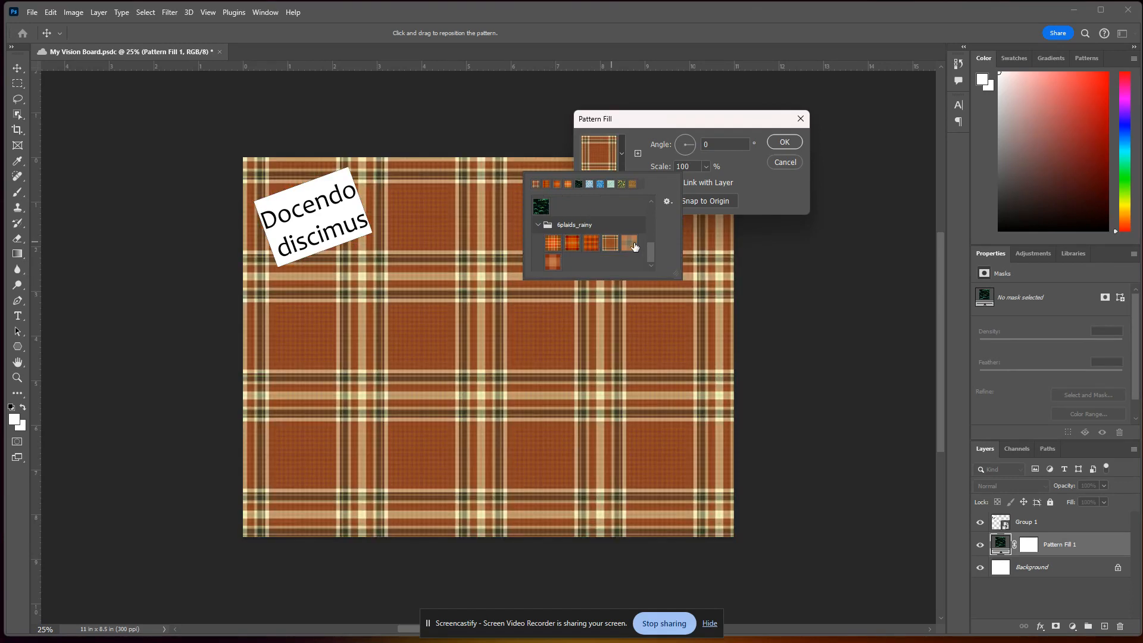
pyautogui.click(630, 243)
pyautogui.click(548, 265)
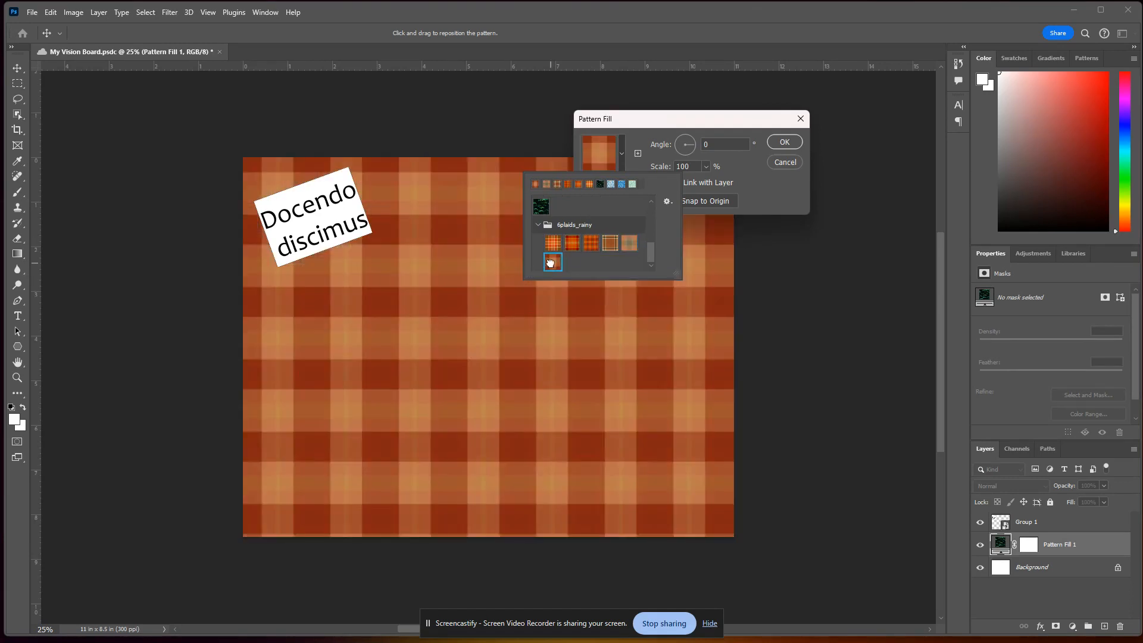
pyautogui.click(637, 244)
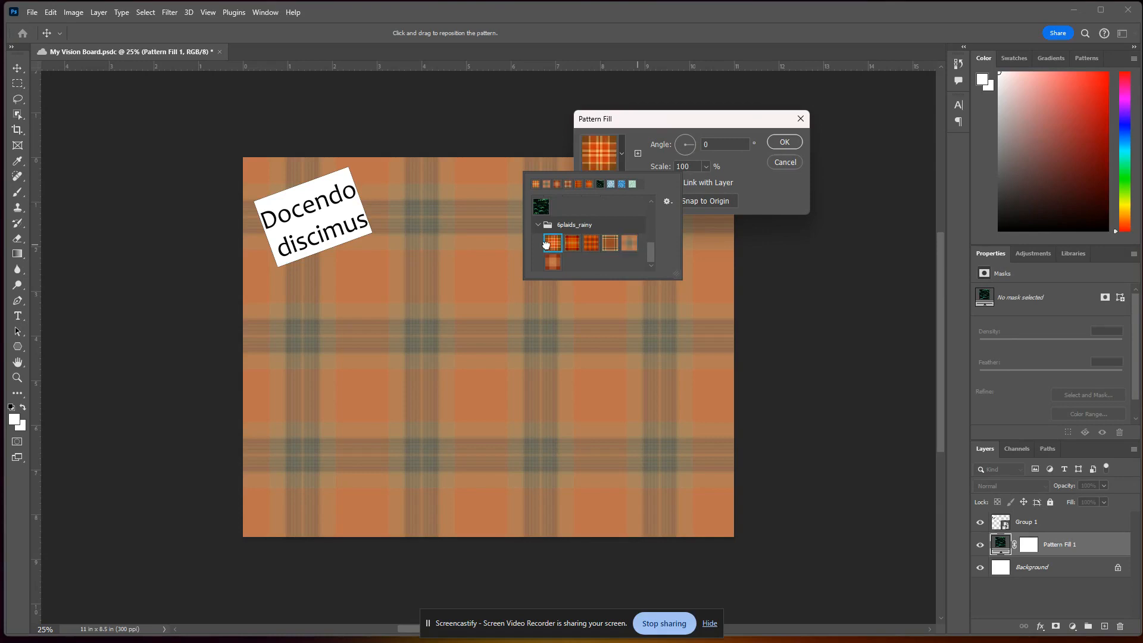
pyautogui.click(548, 246)
pyautogui.click(592, 247)
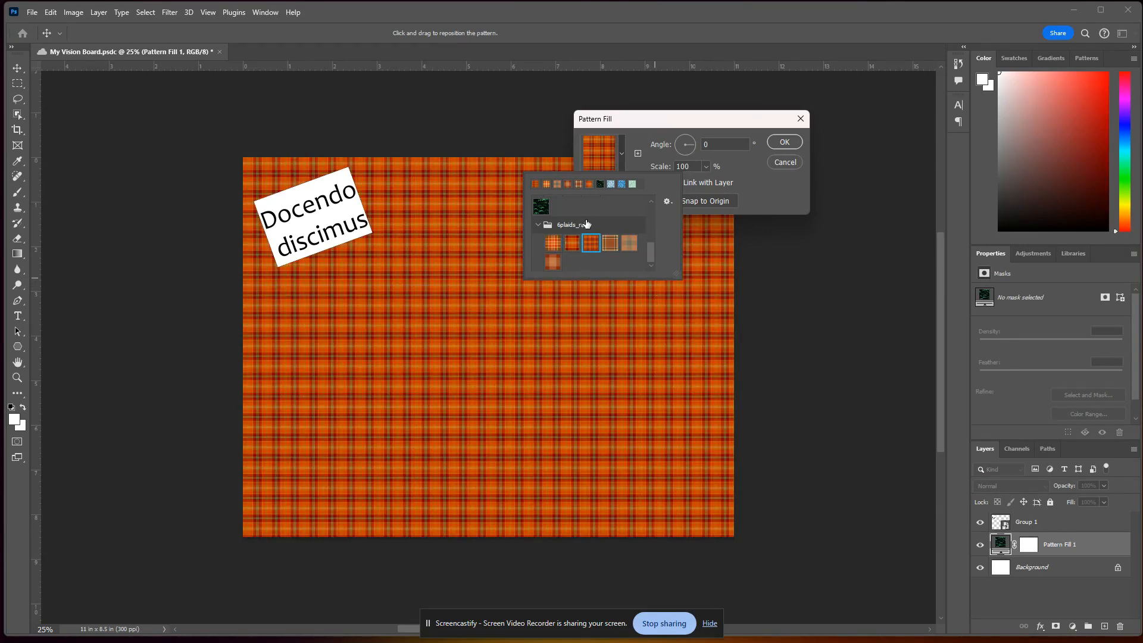
pyautogui.click(654, 125)
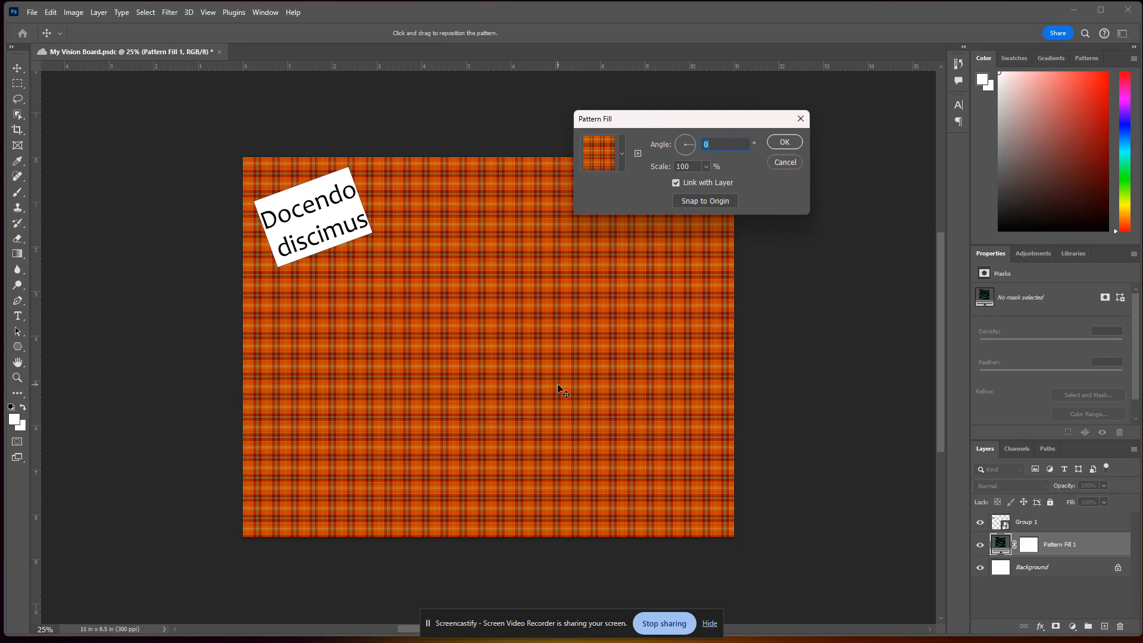
# - Scale the plaid pattern to 122% and rotate it to an angle of -29.45°
pyautogui.click(708, 167)
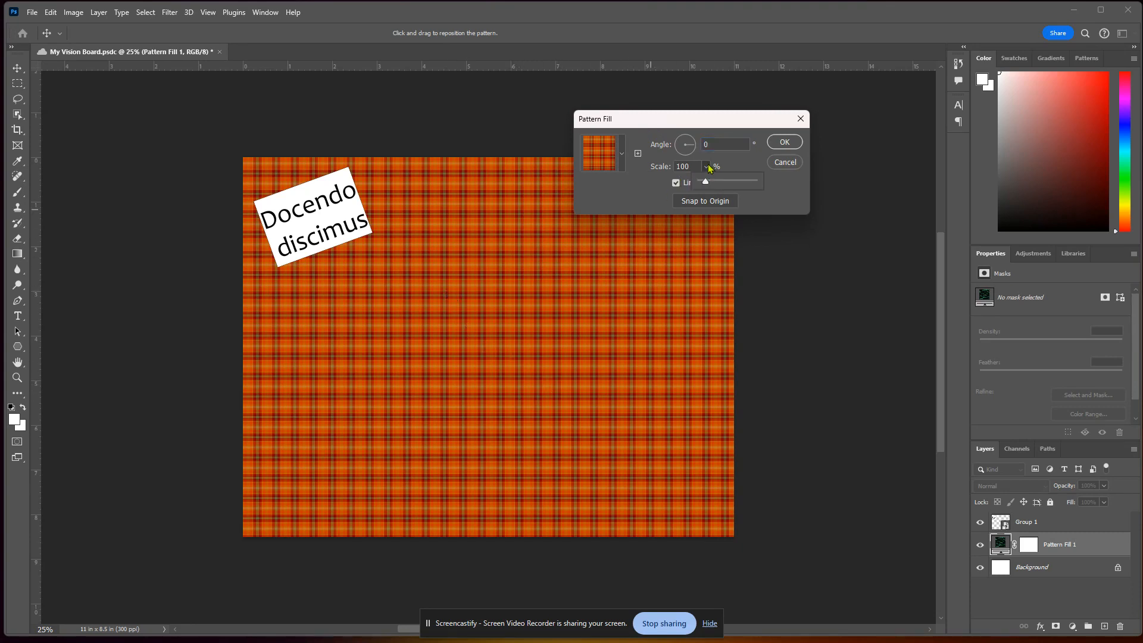
pyautogui.moveTo(710, 184)
pyautogui.mouseDown()
pyautogui.moveTo(734, 183)
pyautogui.moveTo(708, 187)
pyautogui.mouseUp()
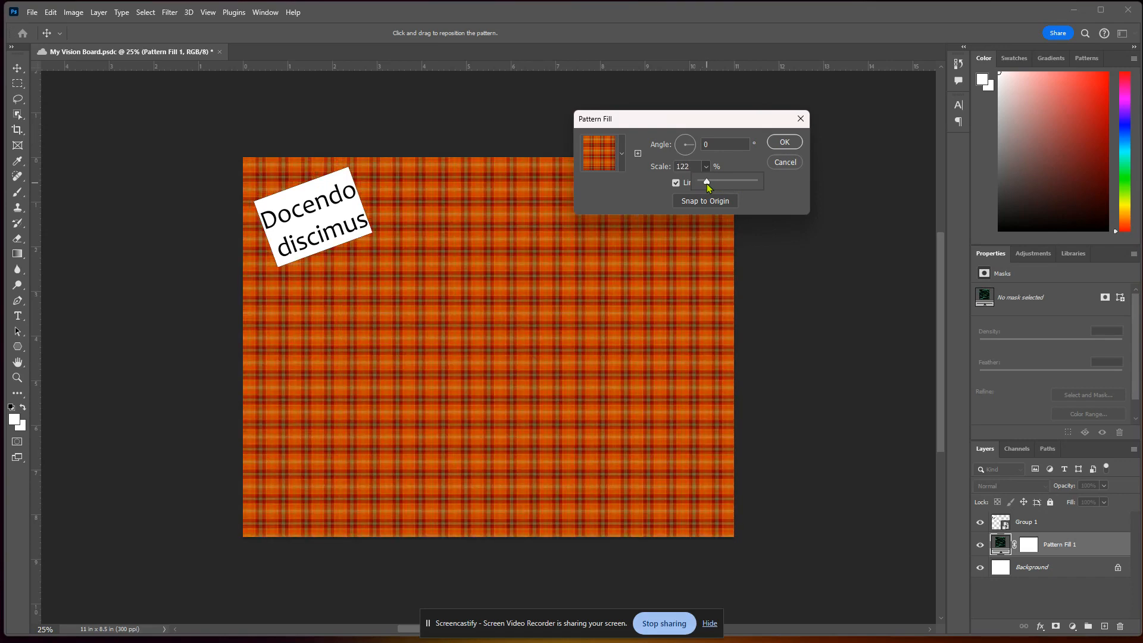
pyautogui.moveTo(694, 146); pyautogui.dragTo(695, 151)
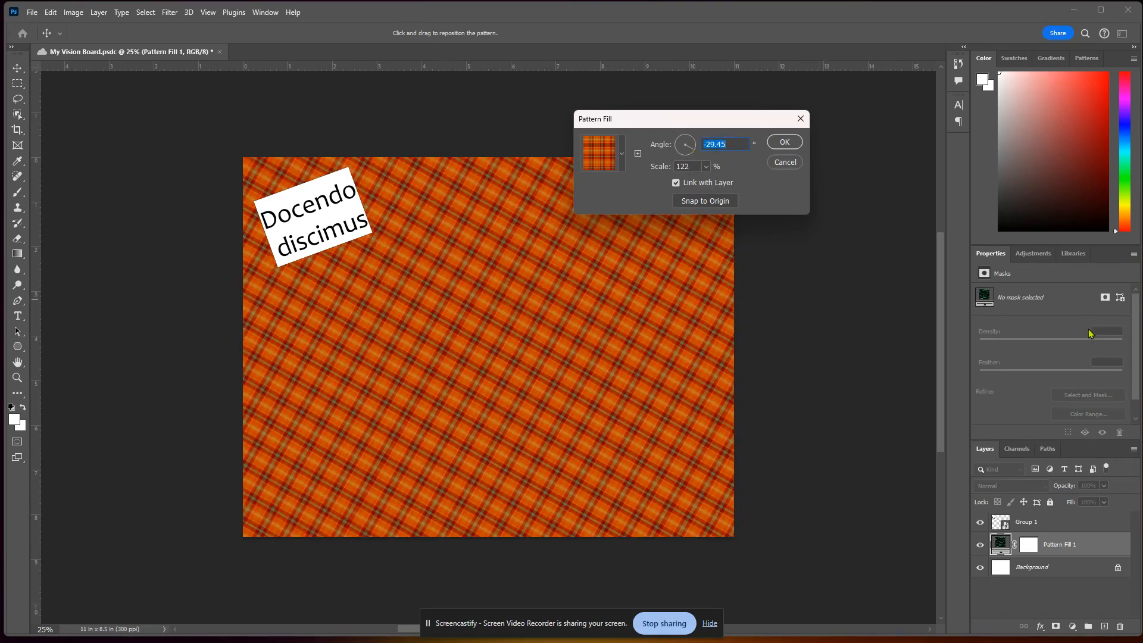